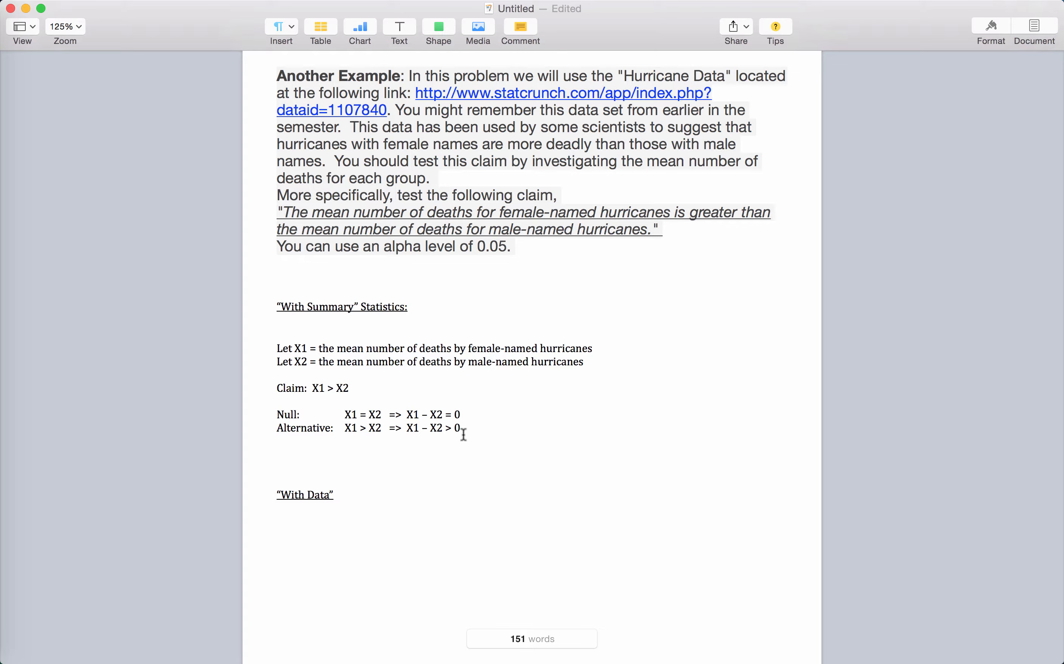
Switch to the Hurricane Data table in StatCrunch
left_click(12, 55)
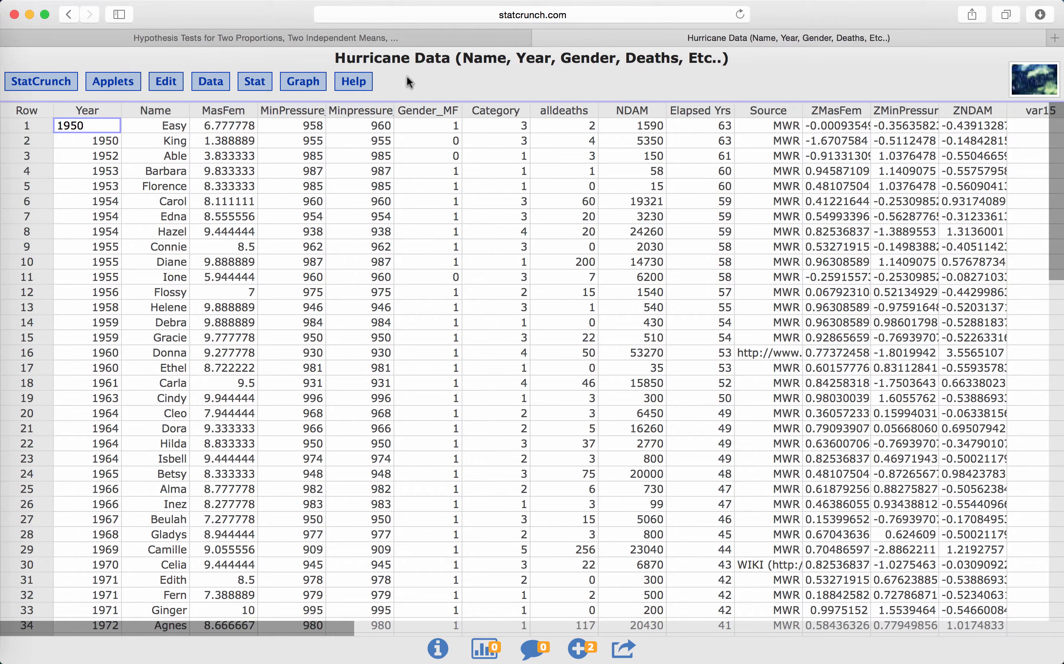
left_click(255, 83)
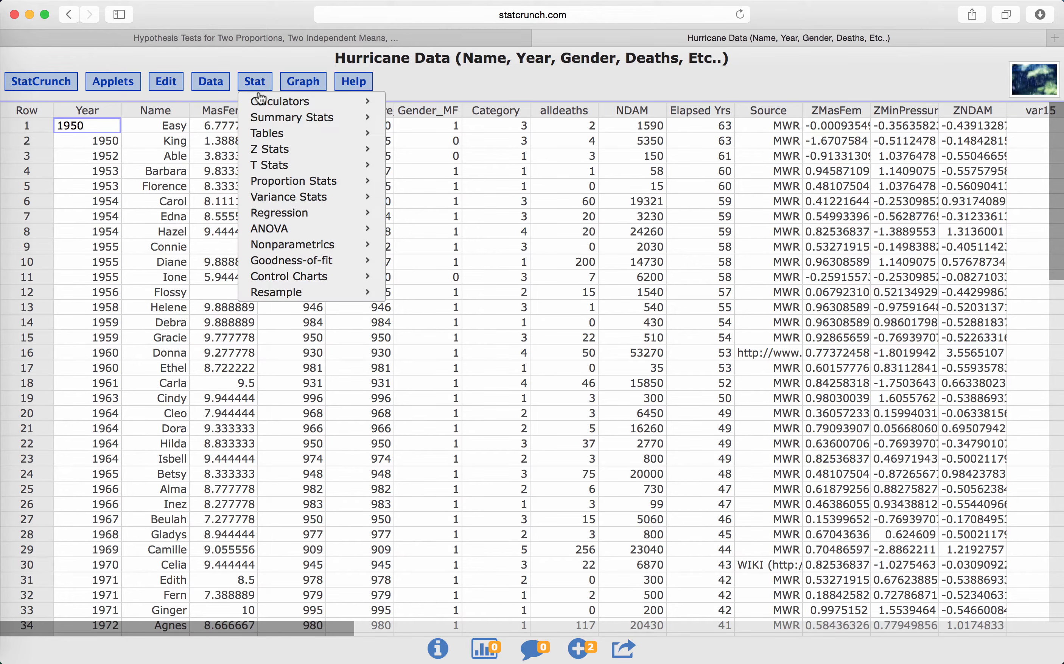
mouse_move(279, 175)
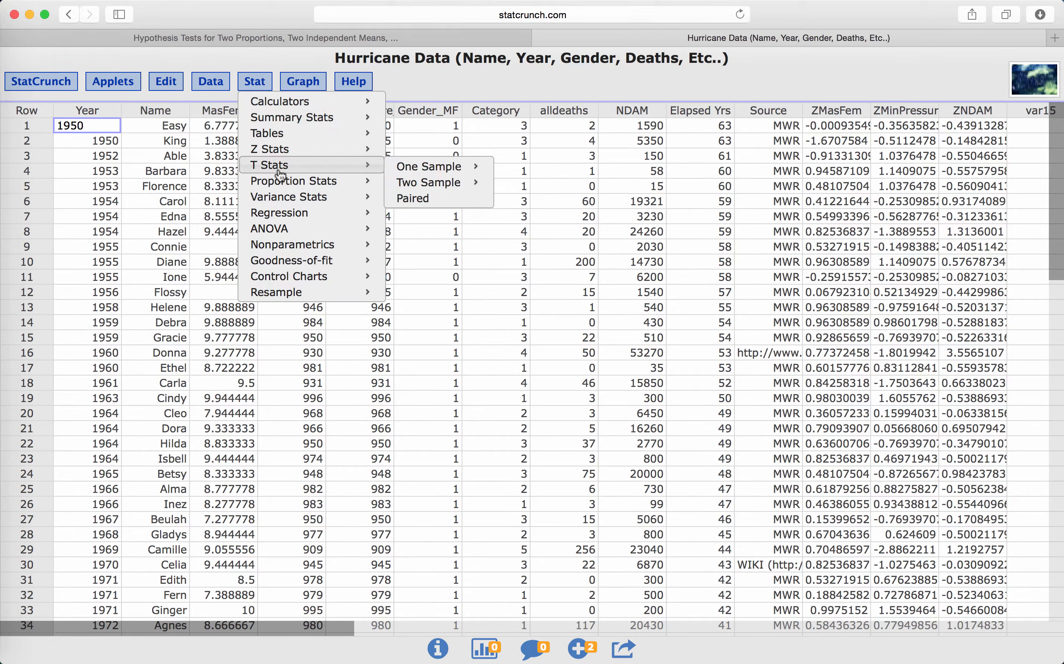
mouse_move(426, 187)
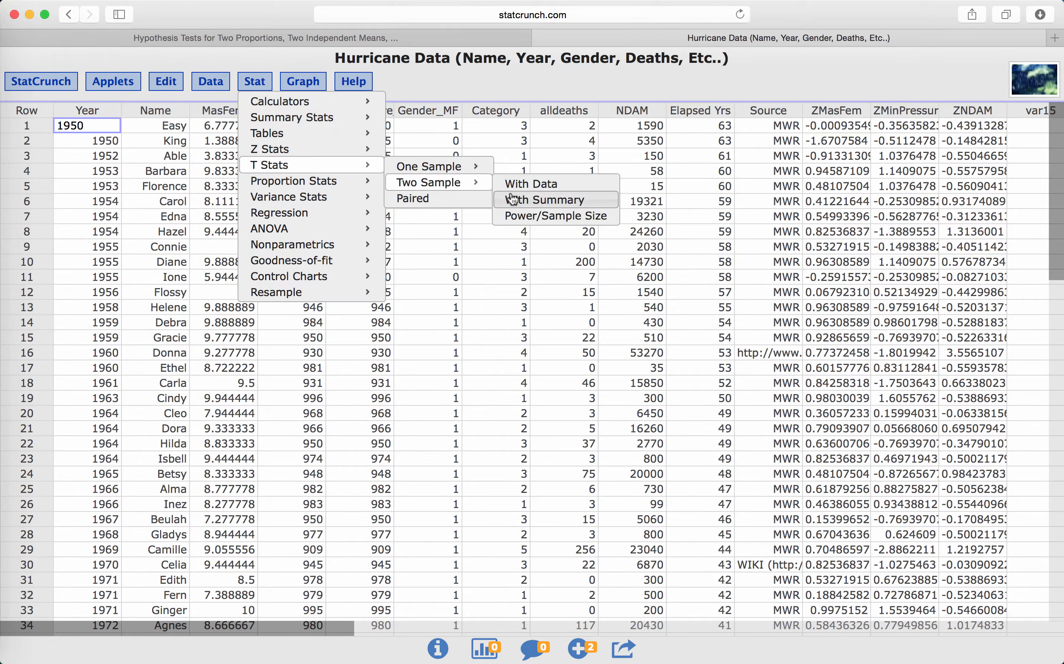
left_click(538, 201)
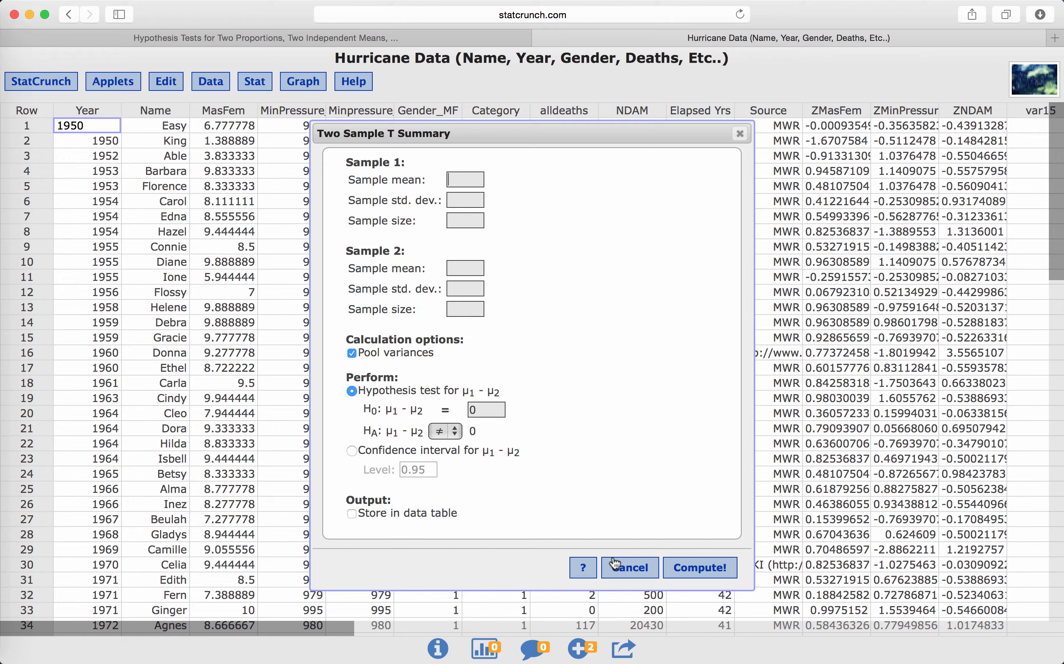
left_click(628, 571)
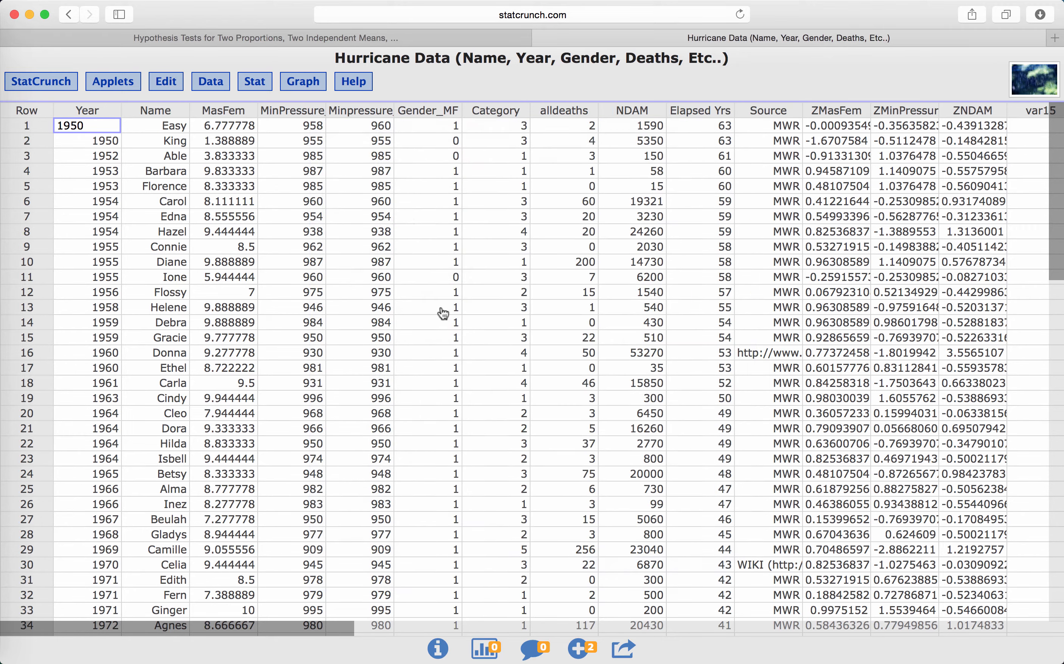
Start column summary statistics and select the alldeaths column
left_click(257, 83)
mouse_move(269, 105)
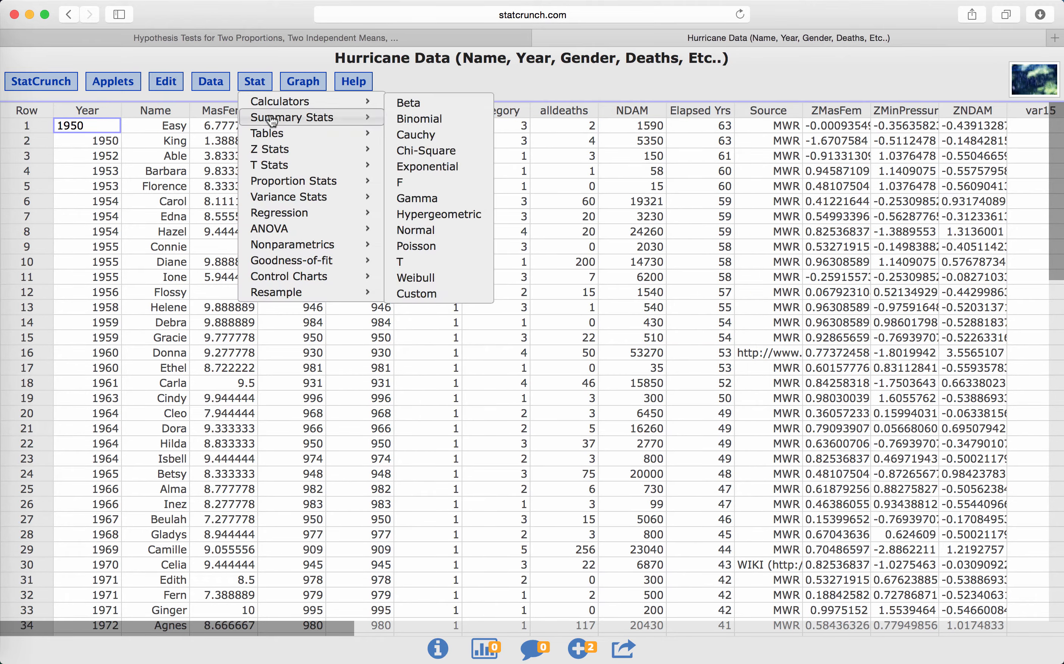
left_click(404, 120)
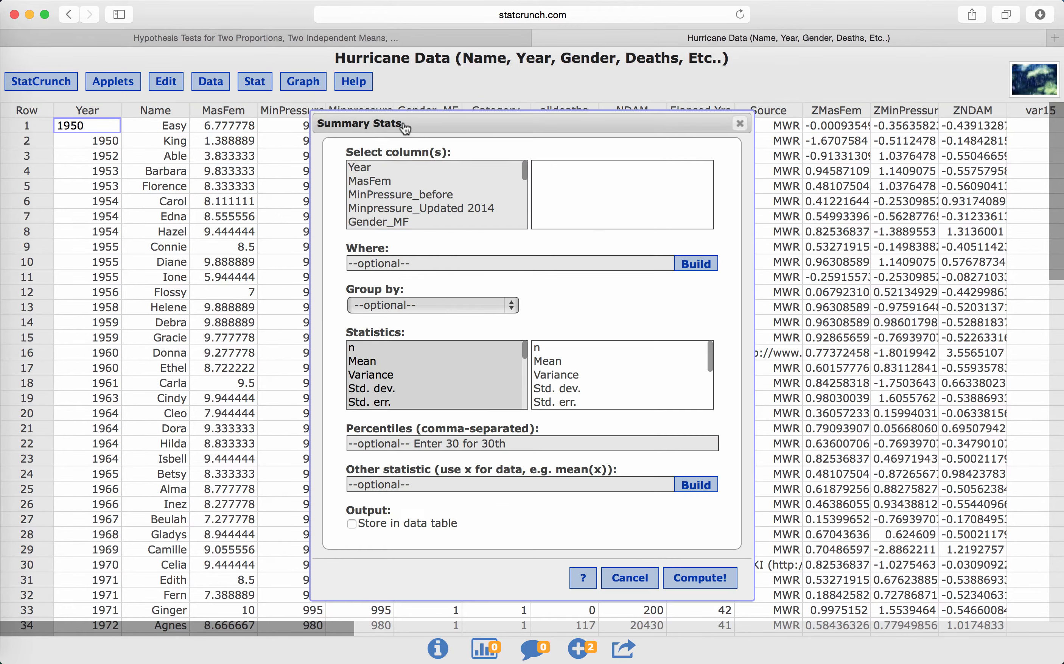
left_click(409, 209)
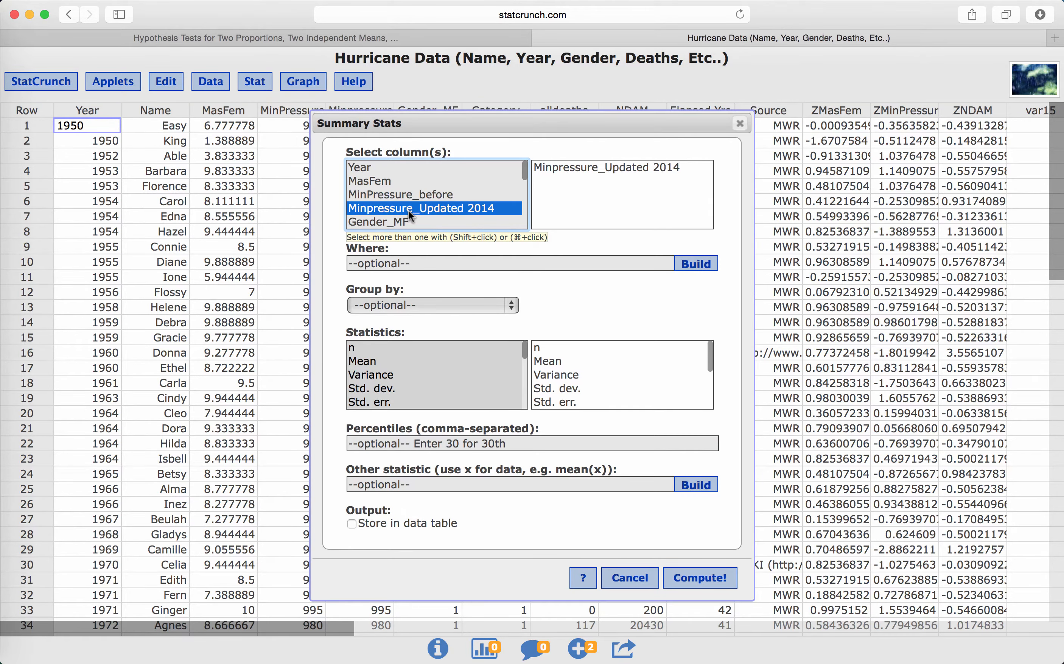
key("Down")
key("Down")
key("Down")
key("Down")
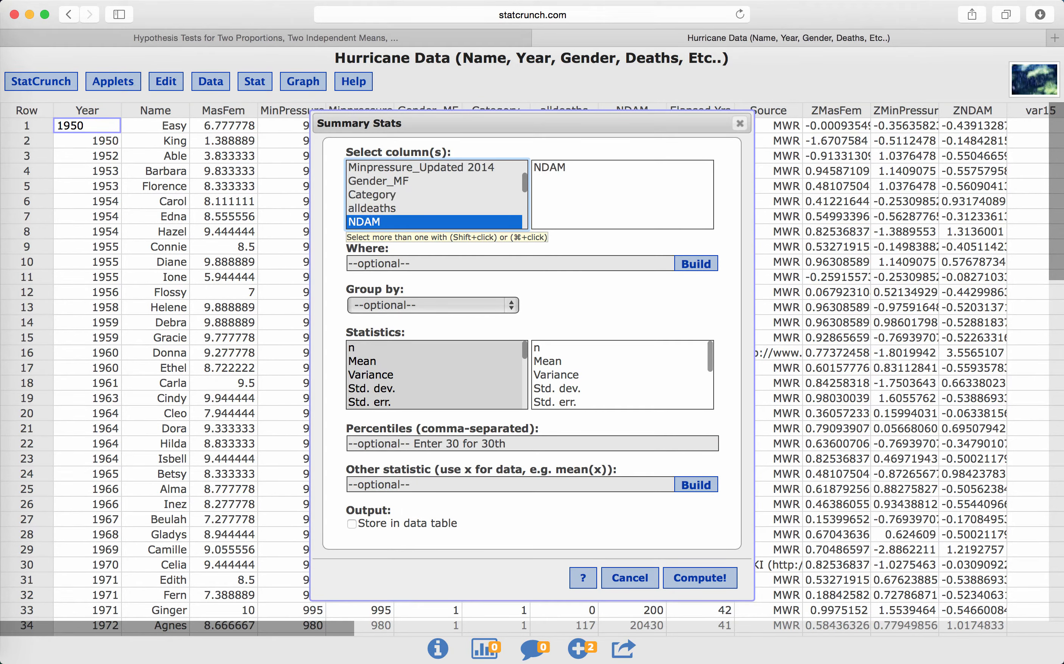
key("Up")
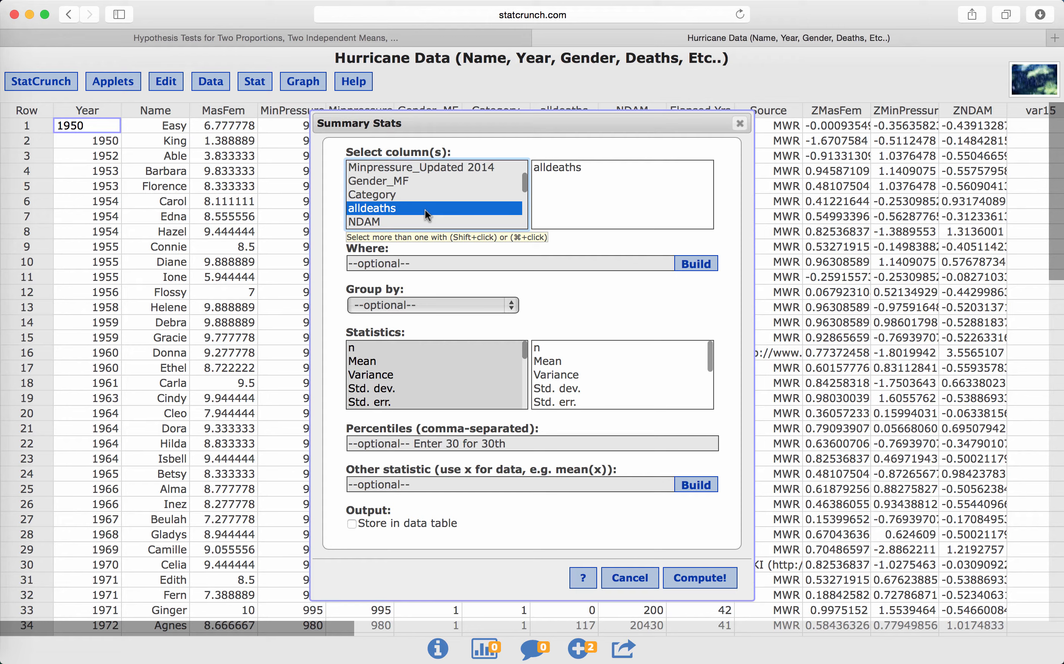
Group the summary statistics by Gender_MF and move the dialog aside to uncover the Gender_MF column
left_click(430, 304)
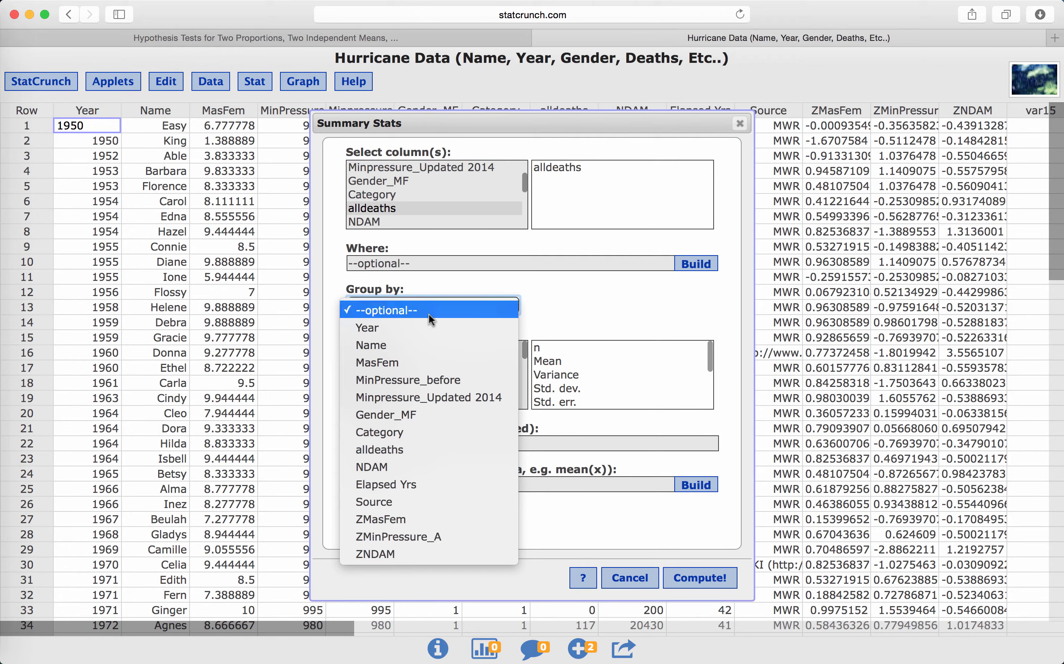
scroll(405, 410, "down", 1)
left_click(406, 409)
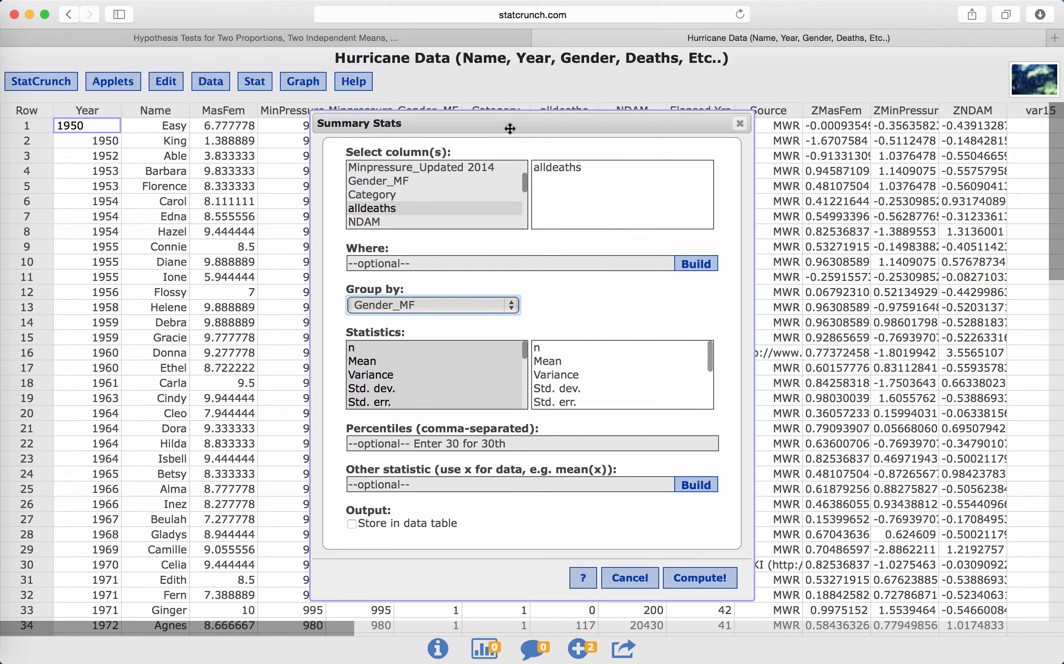
left_click_drag(510, 128, 710, 125)
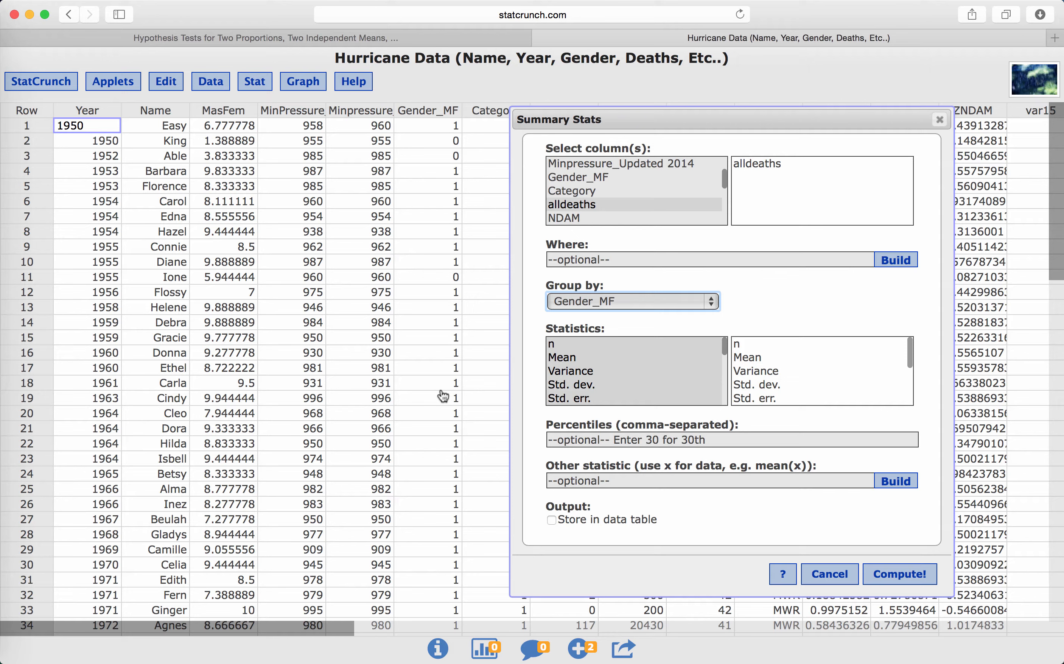
Compute only n, Mean and Std. dev. for the groups and move the results window away from the table's centre
left_click(555, 346)
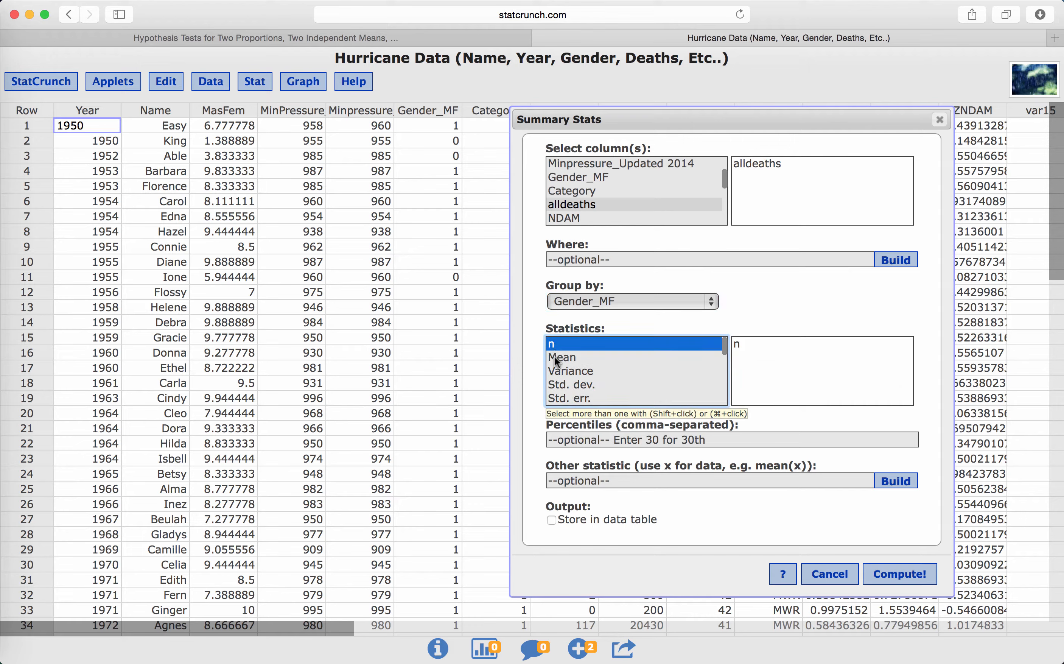
left_click(557, 359, "super")
left_click(572, 385, "super")
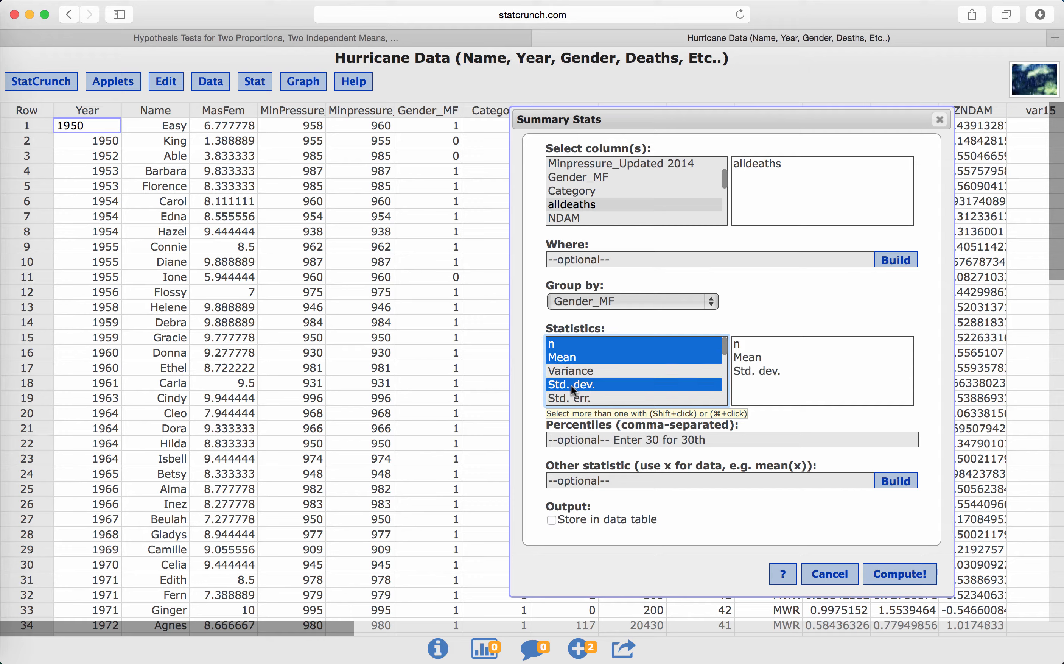
left_click(911, 575)
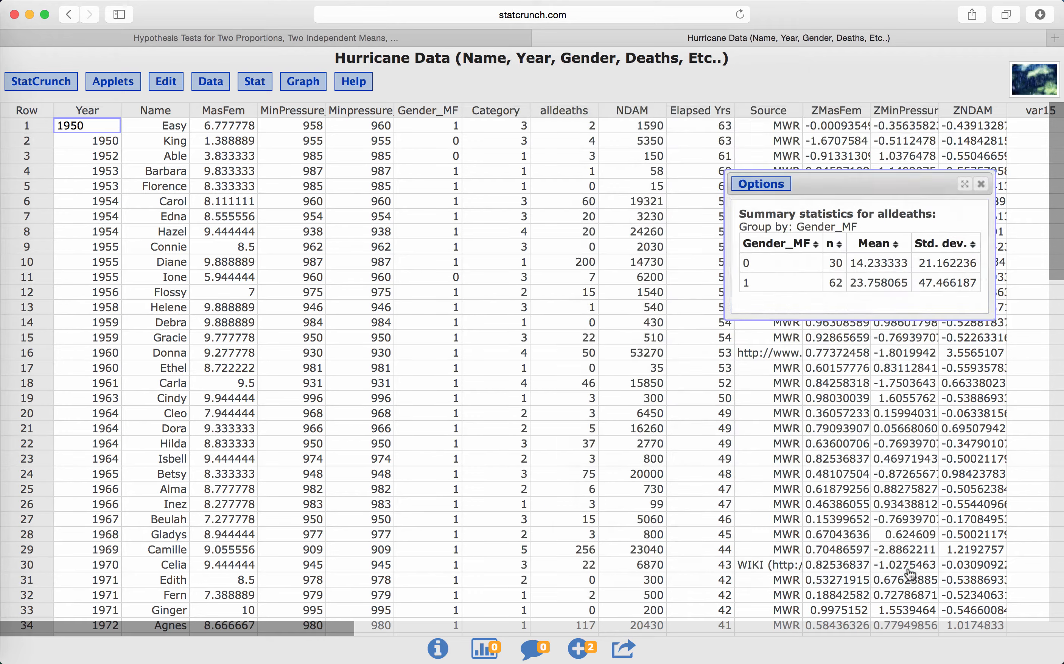
left_click_drag(866, 186, 485, 213)
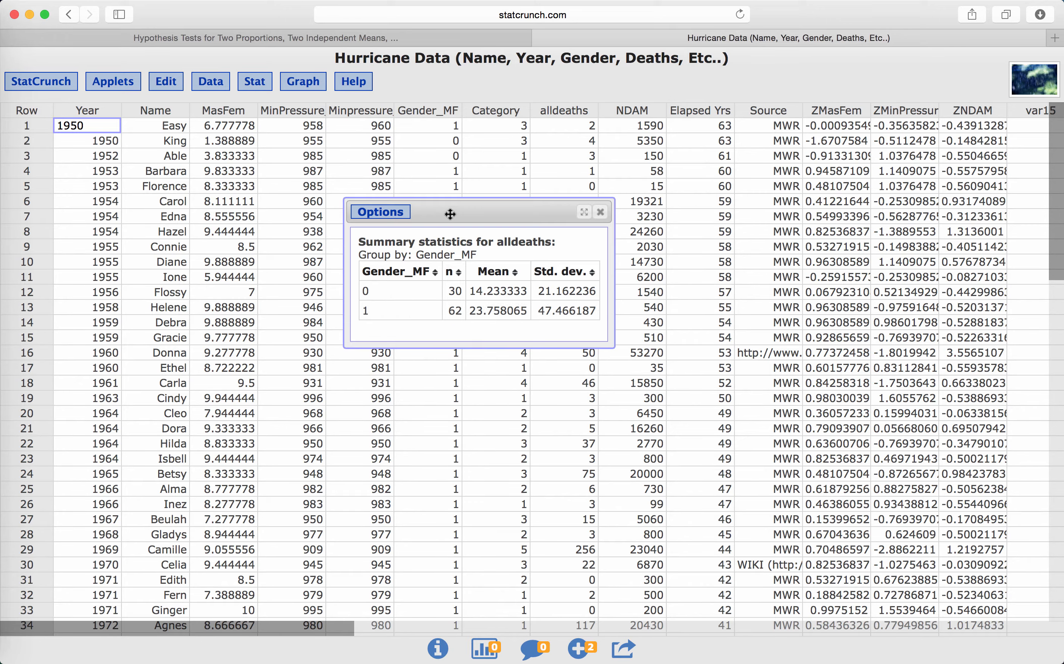
left_click_drag(450, 217, 182, 189)
Start a two-sample T test from summary data and enter Sample 1 mean 23.758065, standard deviation 47.466187 and size 62
left_click(259, 83)
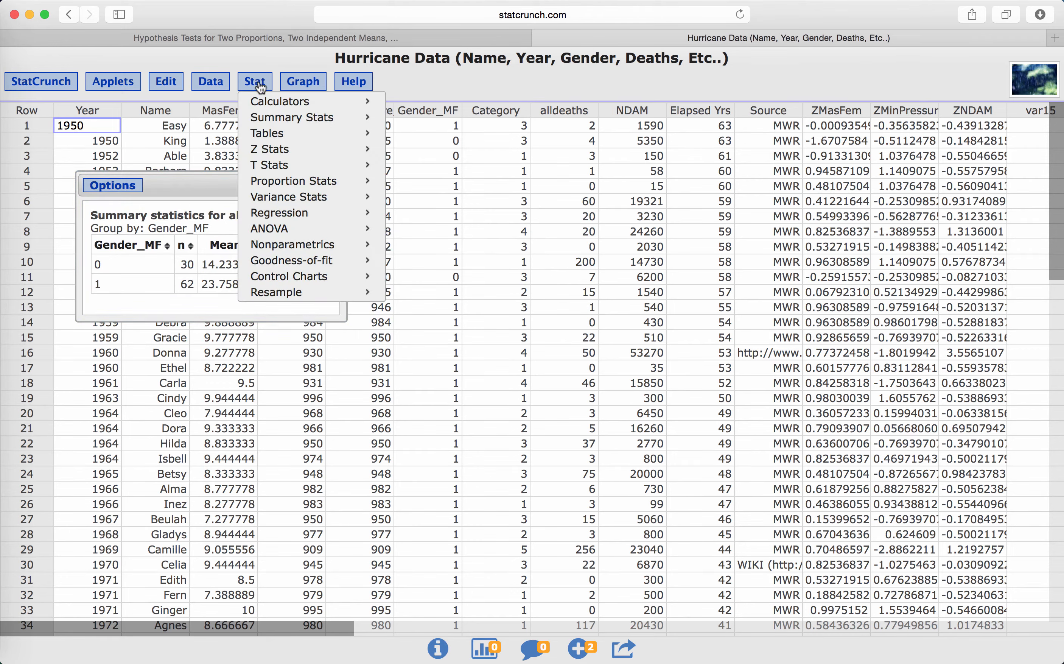
mouse_move(286, 165)
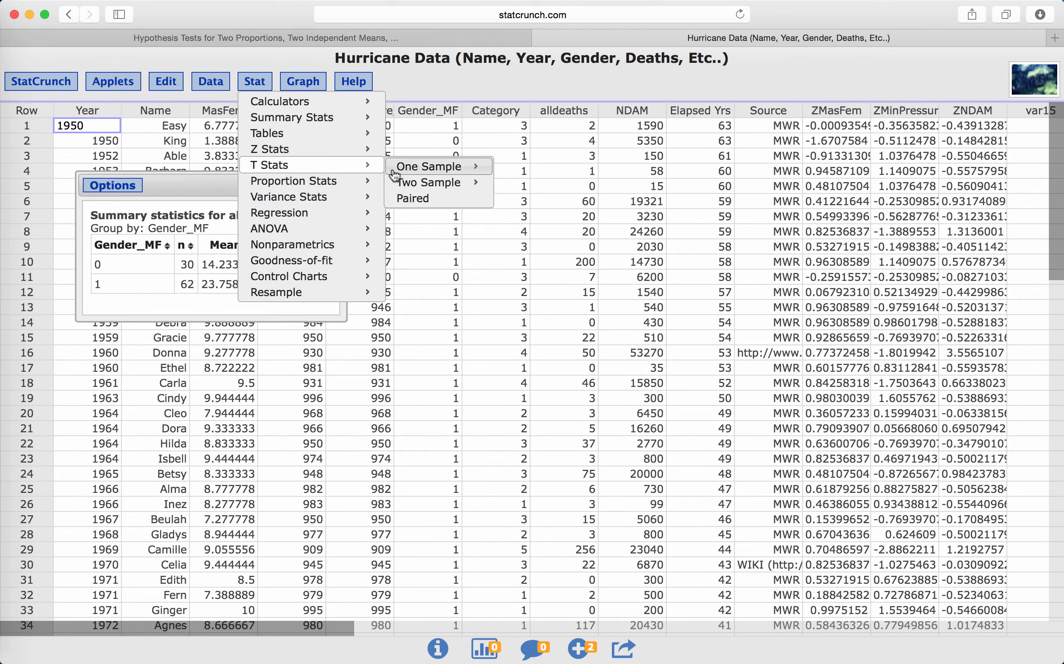
mouse_move(425, 188)
left_click(549, 200)
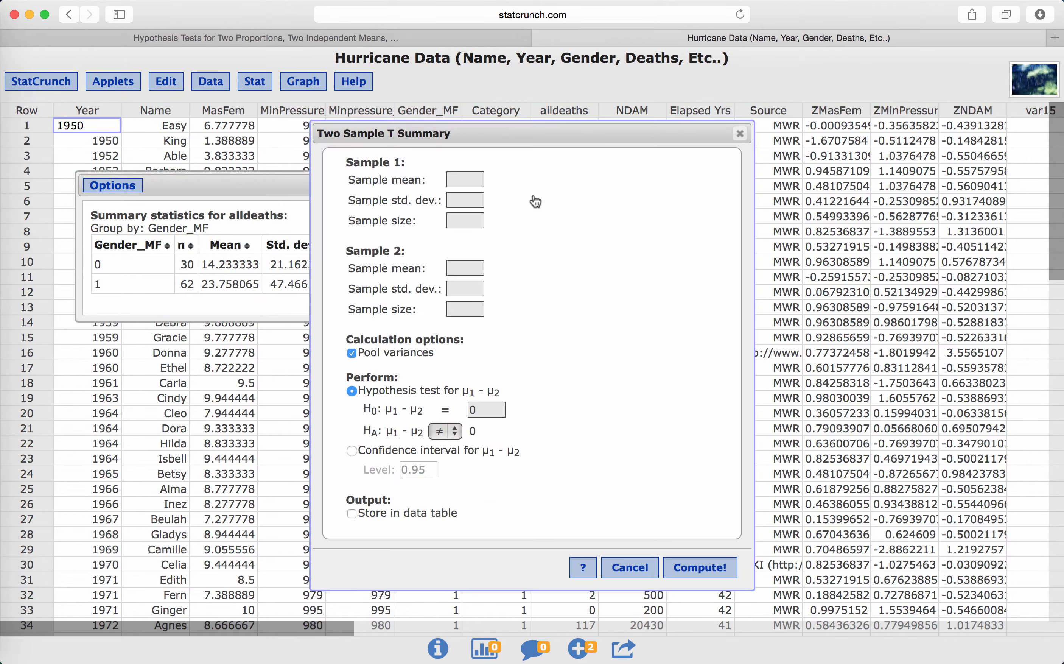
left_click_drag(496, 135, 661, 129)
left_click(632, 215)
type("62")
type("24")
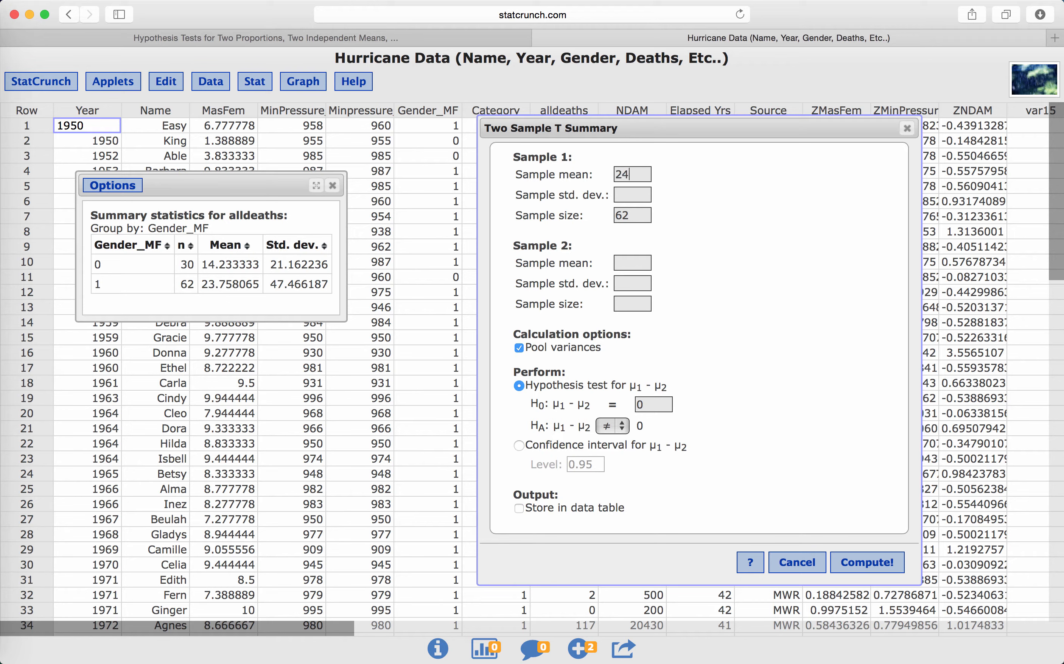
key("BackSpace")
type("3.758065")
left_click(632, 195)
type("47.466187")
Enter Sample 2 mean 14.233333, standard deviation 21.162236 and size 30 for the T test
left_click(632, 263)
type("14.233333")
left_click(634, 282)
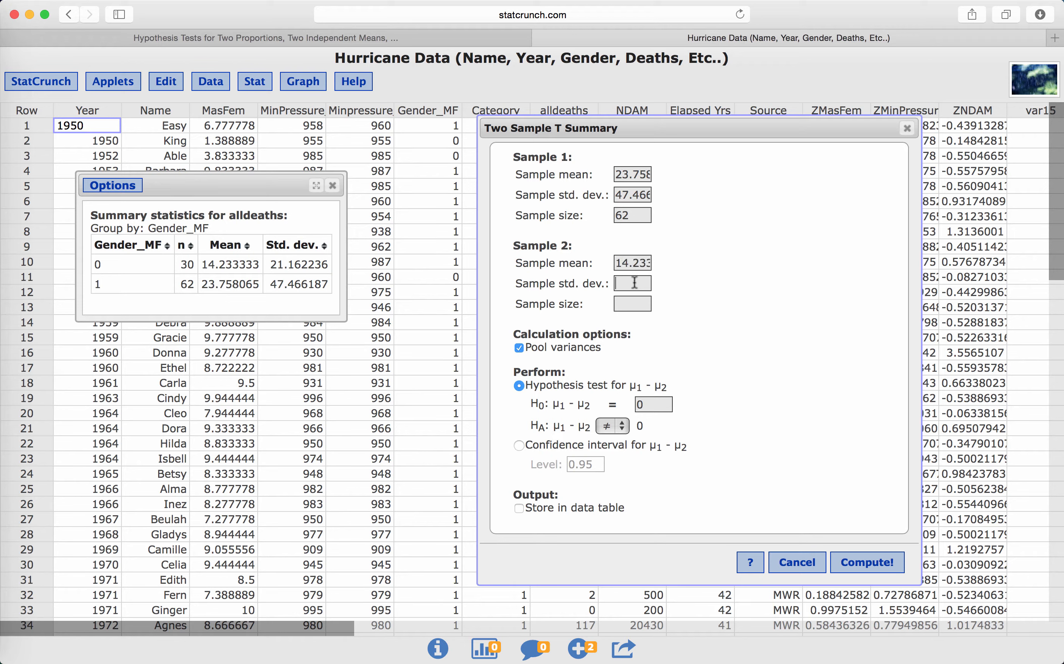
type("21.162236")
left_click(636, 302)
type("30")
Turn off pooled variances, set the alternative hypothesis to > 0, and compute the T test, placing its results beside the summary
left_click(518, 348)
left_click(613, 425)
left_click(610, 459)
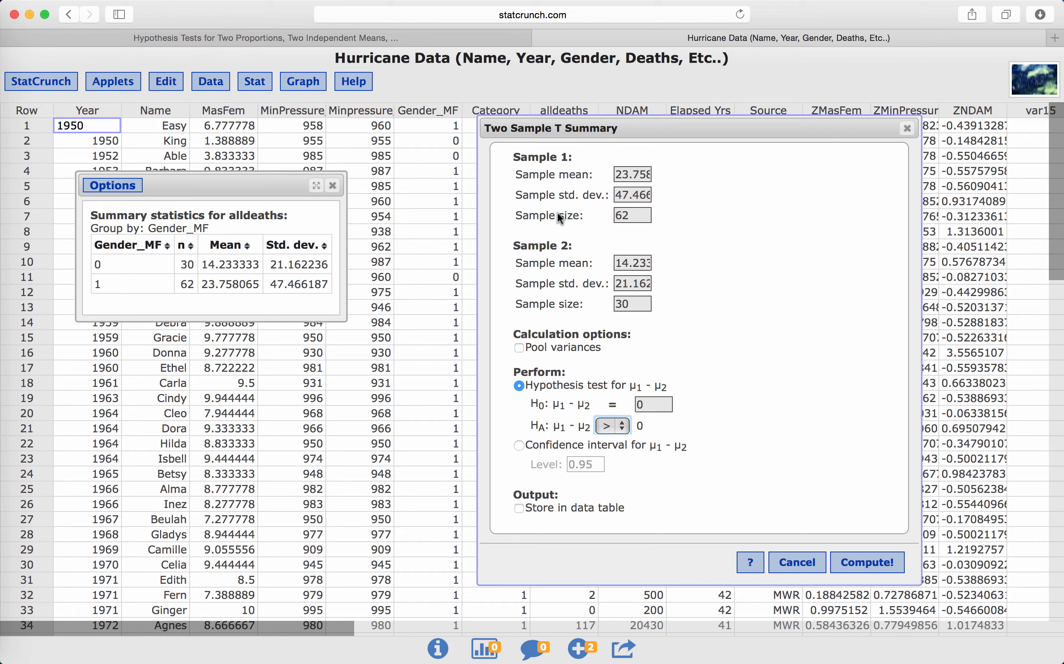
left_click(867, 562)
left_click_drag(657, 208, 489, 211)
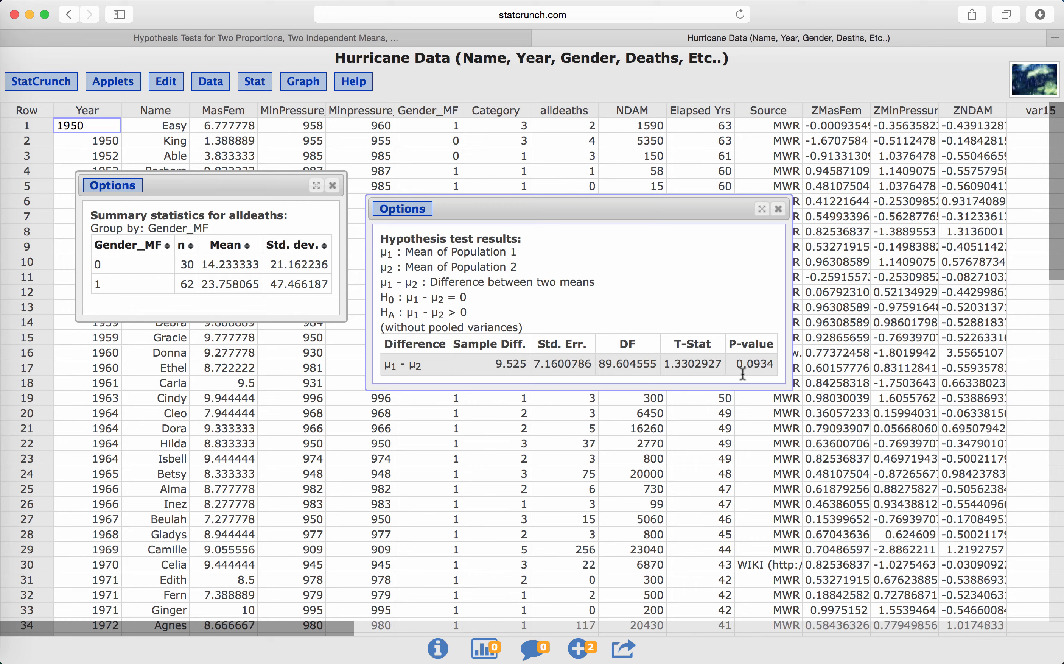
Switch to the Pages document and add the lines "p: 0.09" and "alpha: 0.05" below the hypotheses
left_click(10, 201)
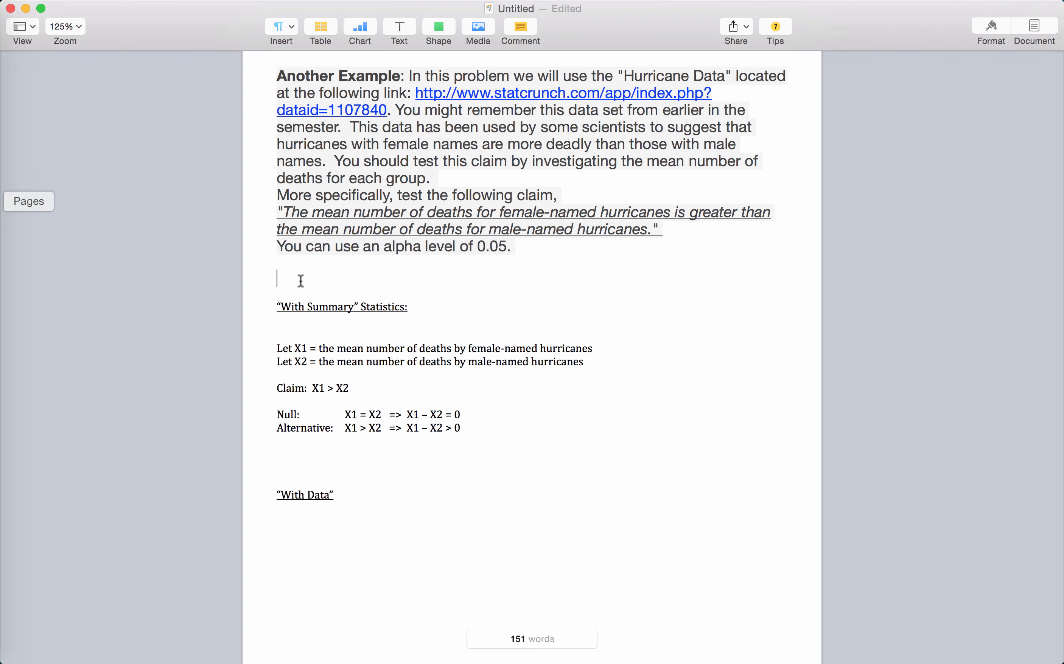
left_click(370, 449)
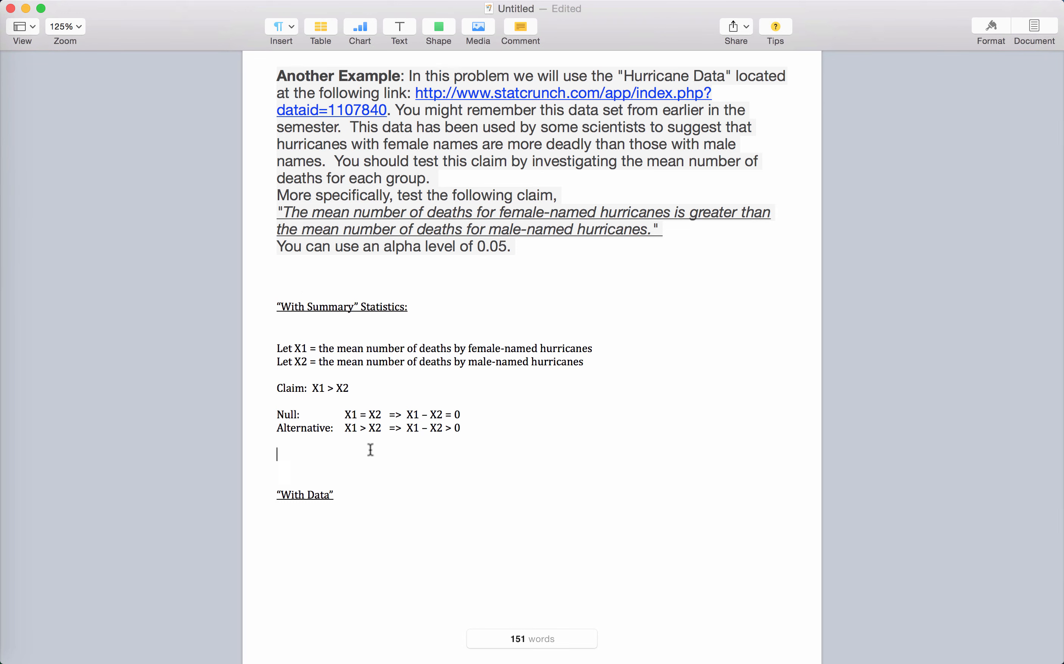
type("p: 0.09")
key("Return")
type("al")
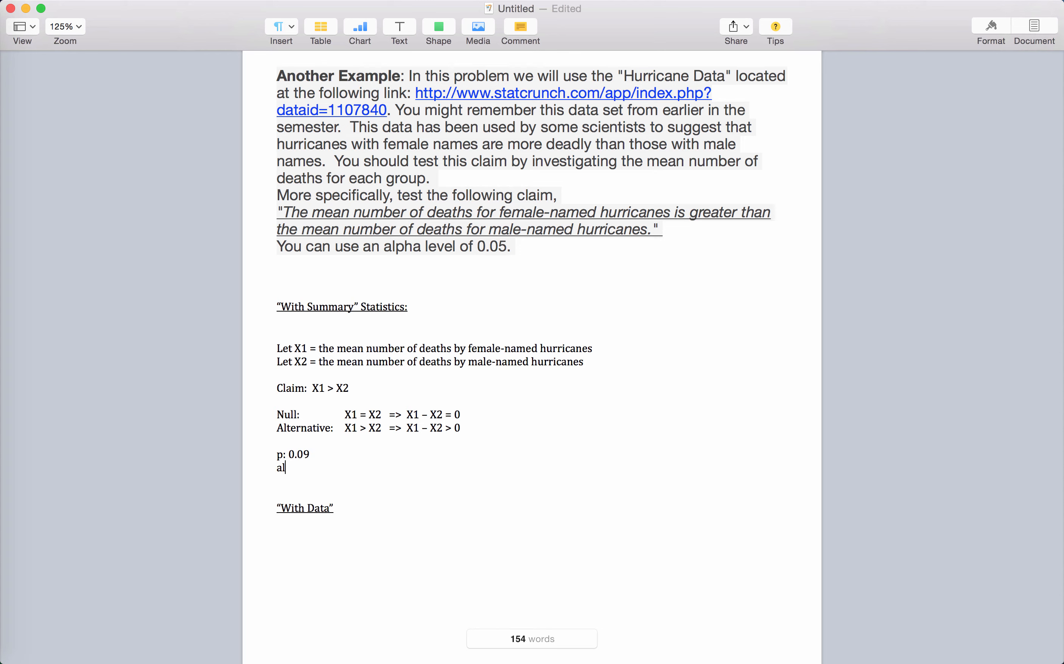
type("ph: 0.05")
left_click(299, 468)
type("a")
Add the conclusion "p>alpha -> fail to reject the null" after the alpha value, indented two tab stops
left_click(344, 466)
key("Tab")
key("Tab")
type("p>alpha -> fail to")
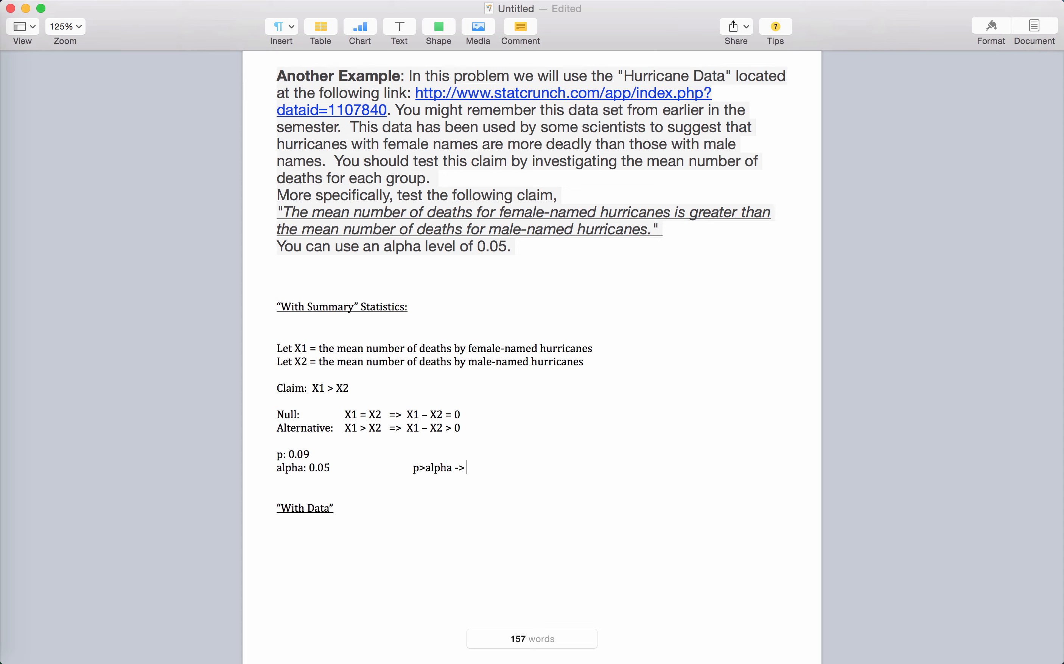
type(" reject the null")
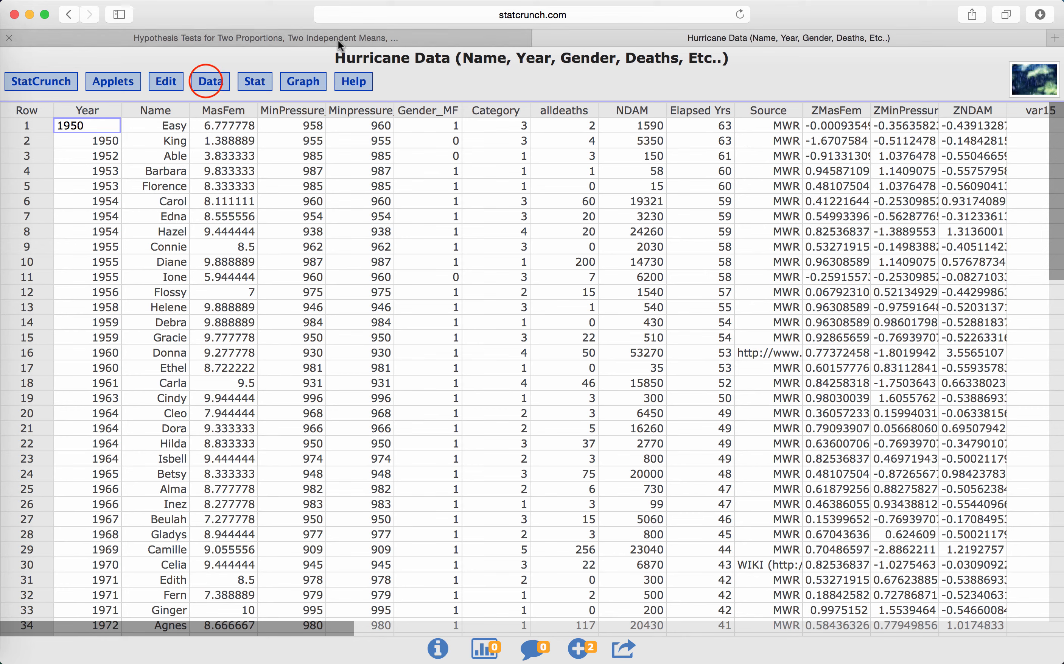
Split the alldeaths column by Gender_MF in the hurricane data, opening the split columns in a new data table
left_click(208, 85)
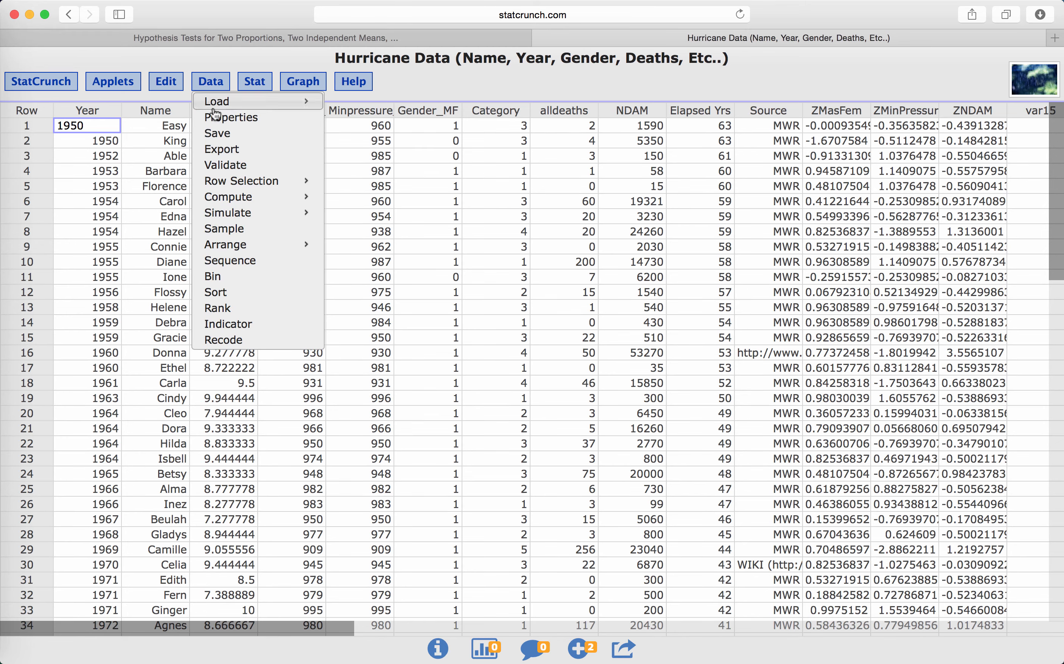
mouse_move(236, 248)
left_click(347, 246)
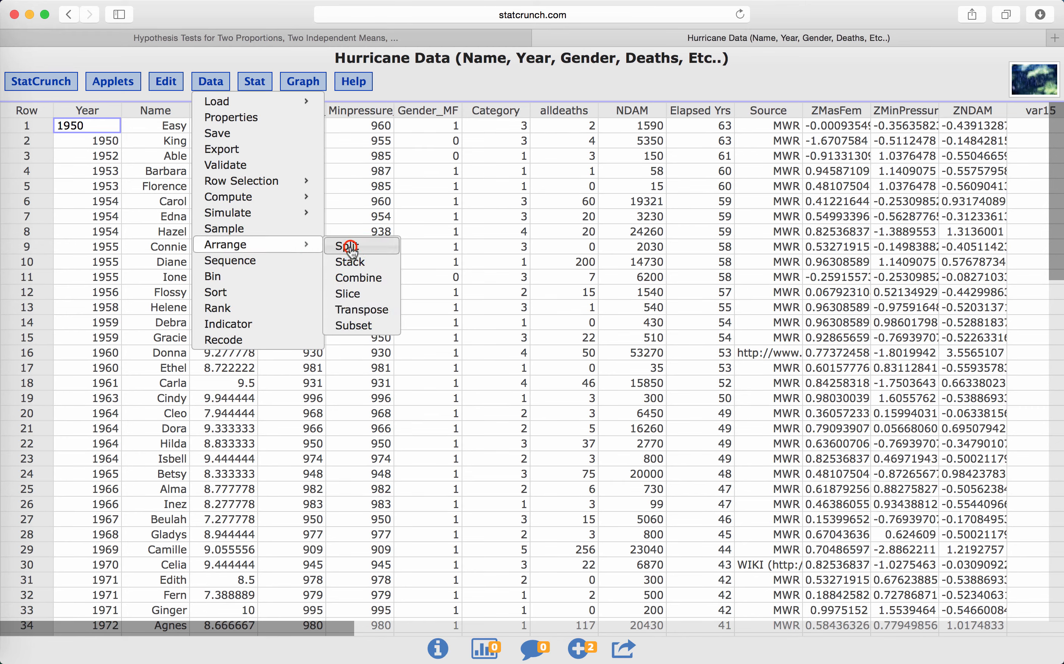
left_click(406, 301)
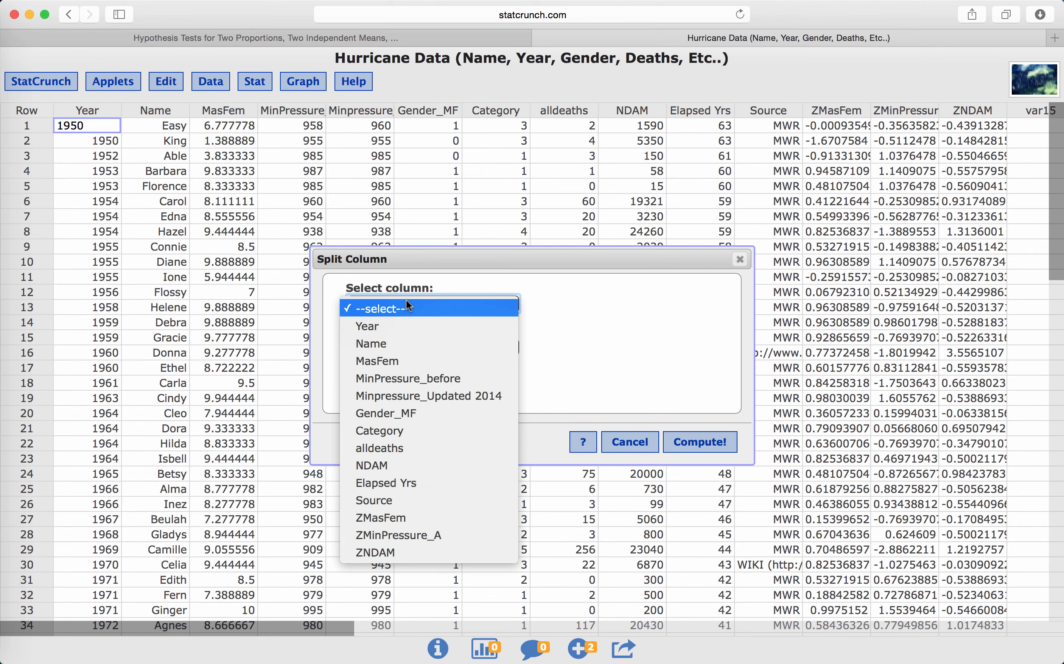
left_click(388, 447)
left_click(395, 348)
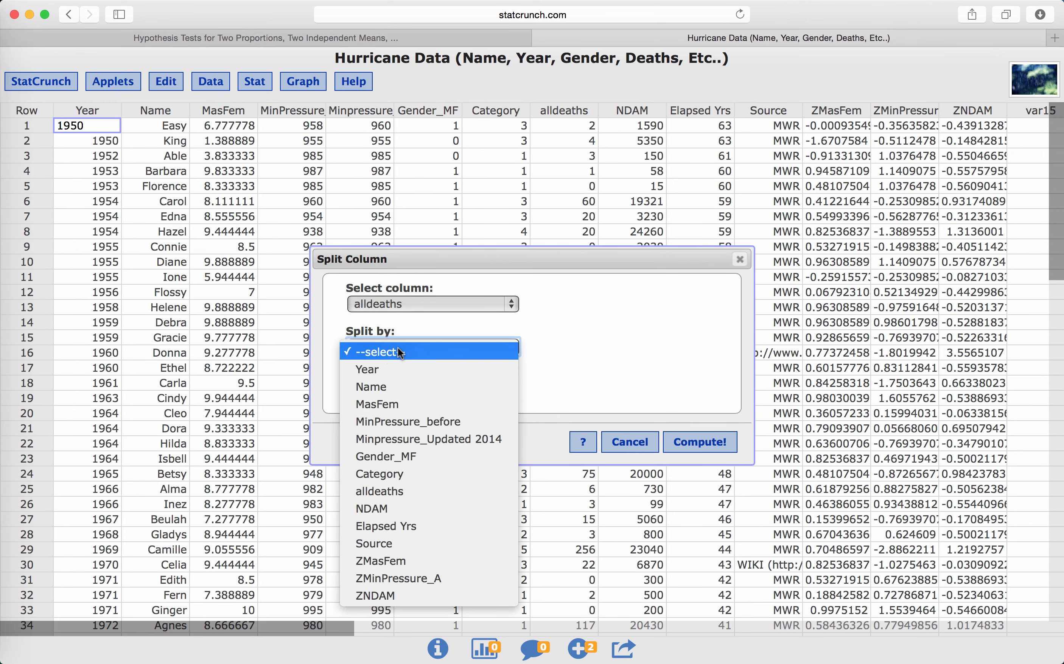
left_click(392, 456)
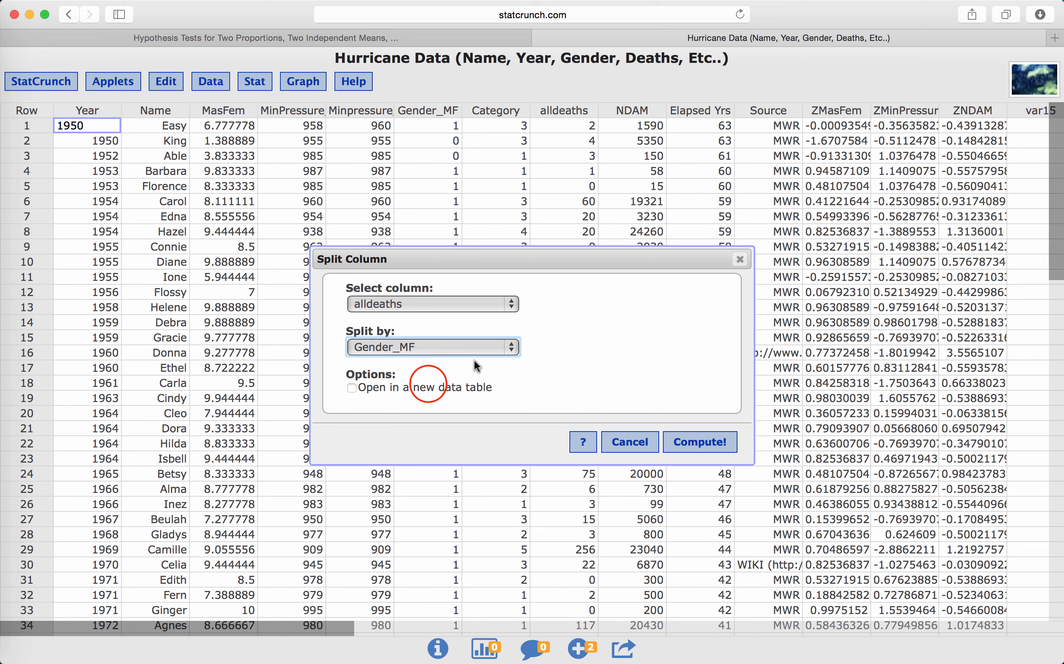
left_click(431, 388)
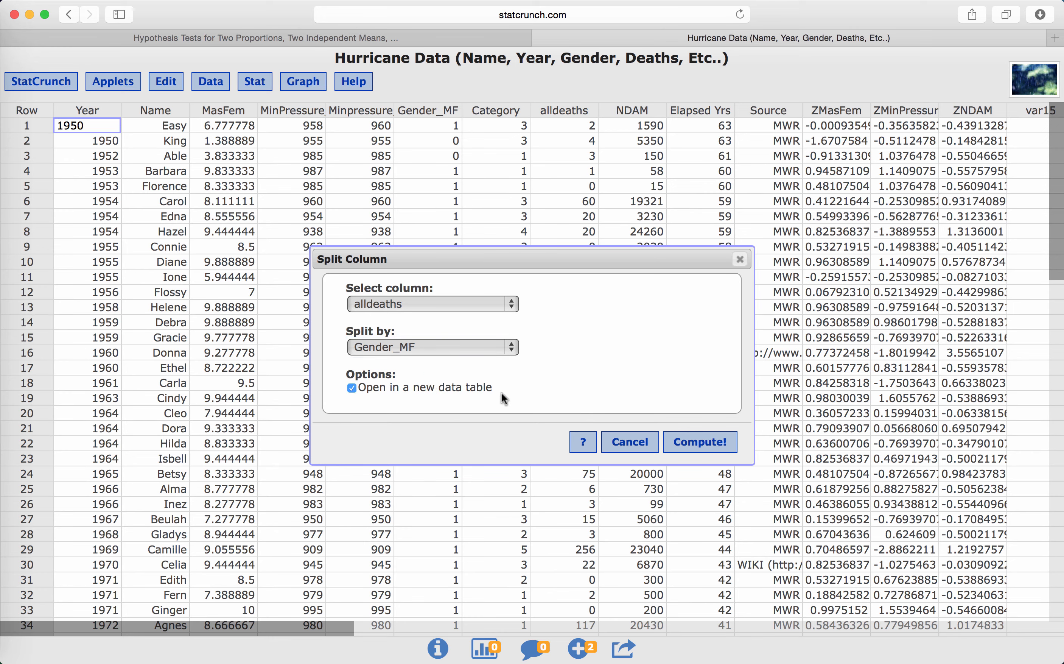
left_click(701, 443)
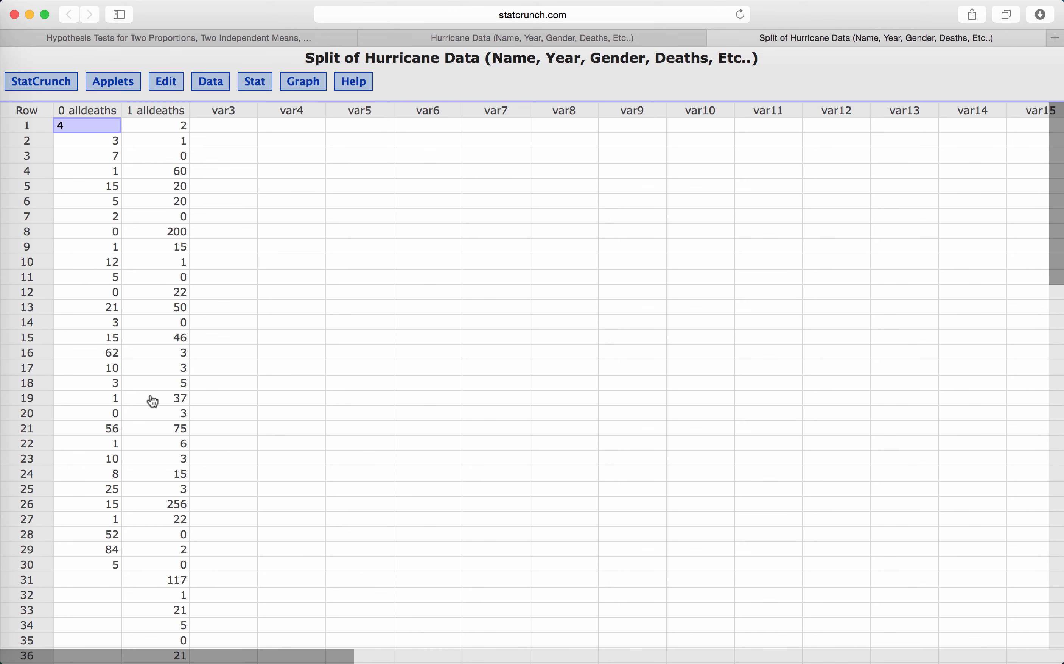
Set up a two-sample T test with data, using 1 alldeaths as Sample 1 and 0 alldeaths as Sample 2
left_click(266, 81)
mouse_move(285, 174)
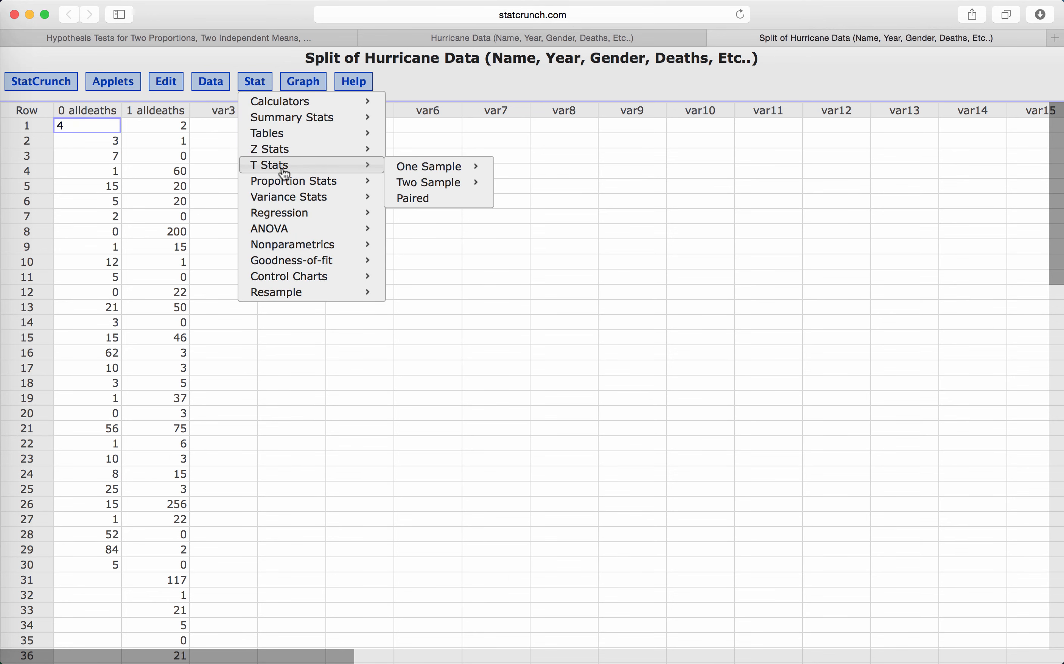
mouse_move(439, 182)
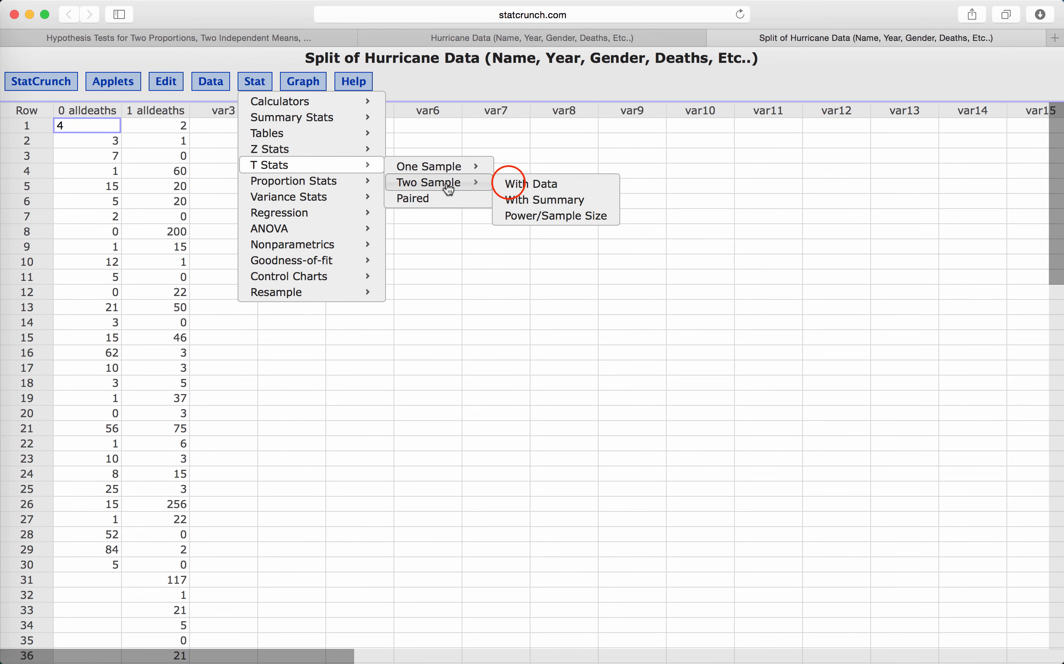
left_click(507, 183)
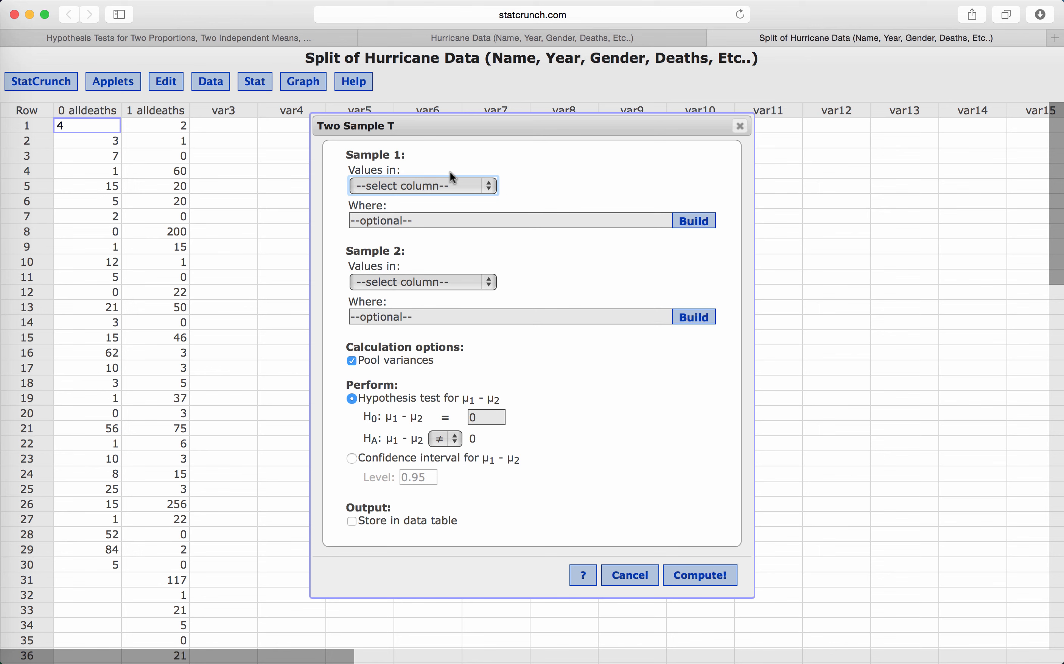
left_click(406, 187)
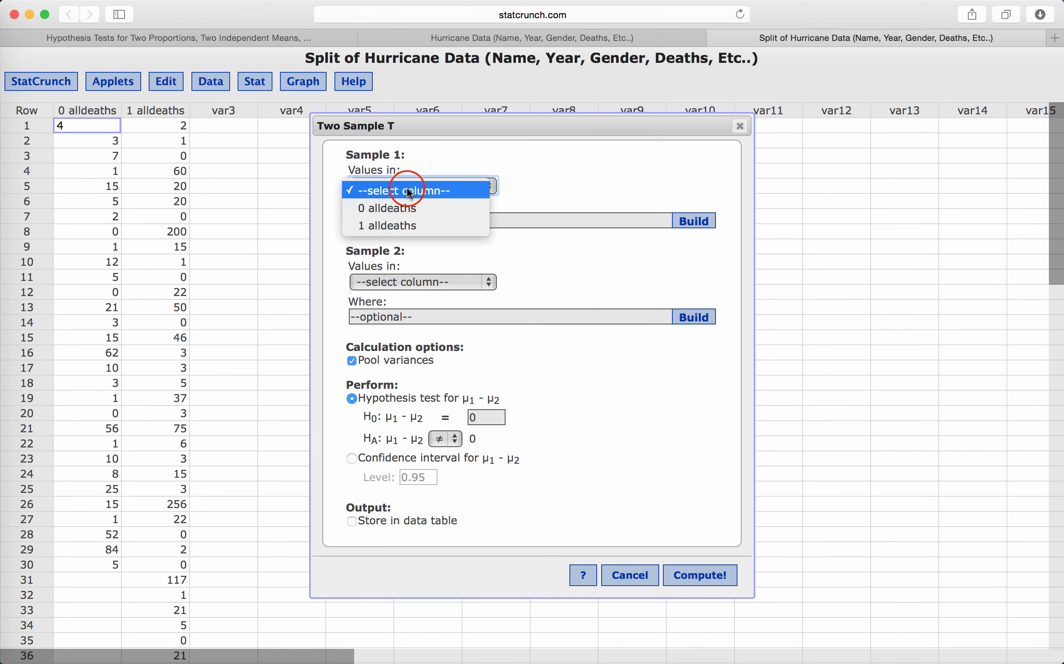
left_click(395, 226)
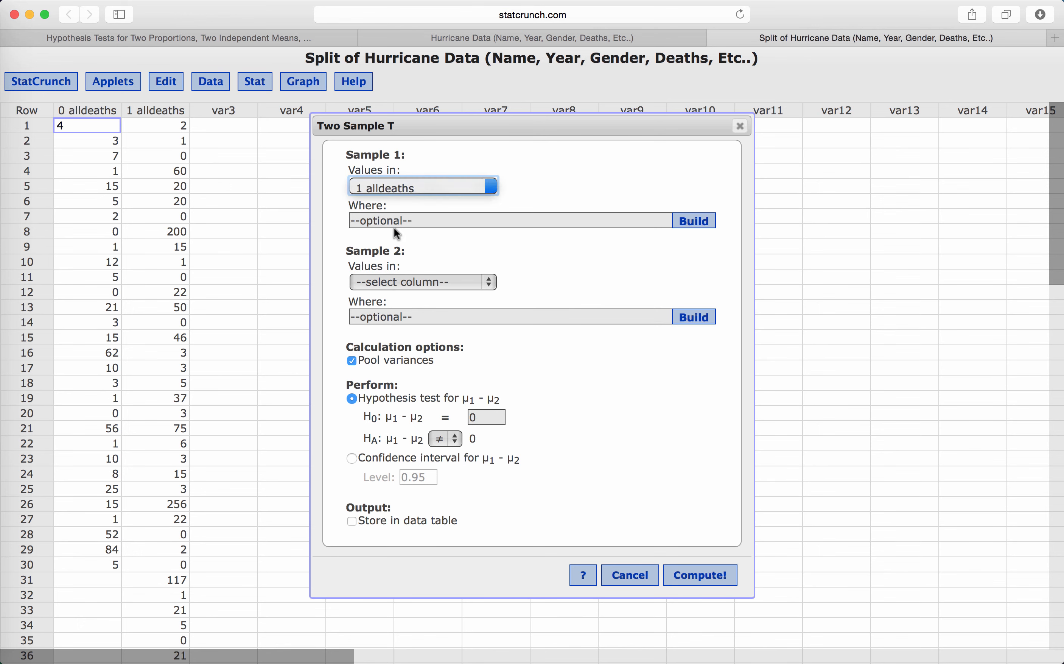
left_click(398, 281)
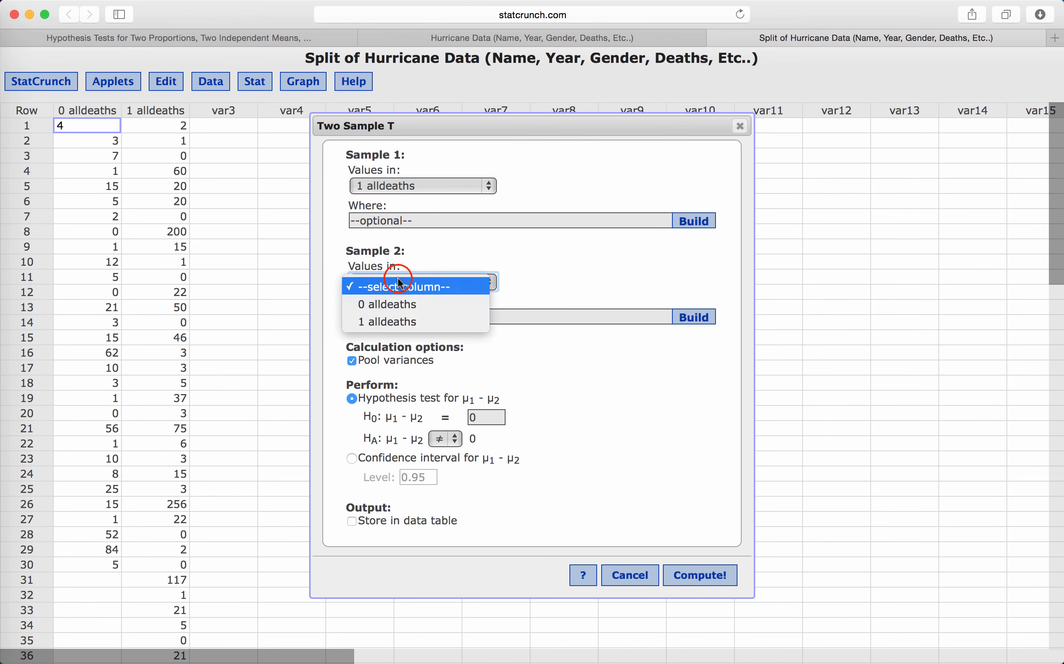
left_click(399, 306)
Turn off pooled variances, set the alternative hypothesis to > 0, compute the test, and move its results beside the two data columns
left_click(406, 360)
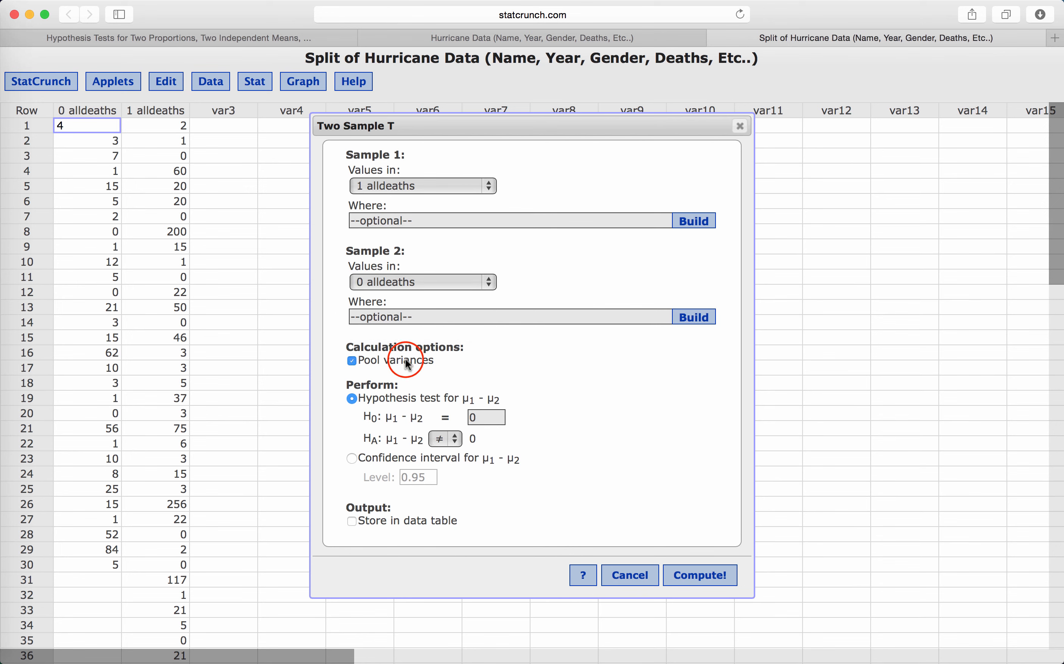
left_click(442, 438)
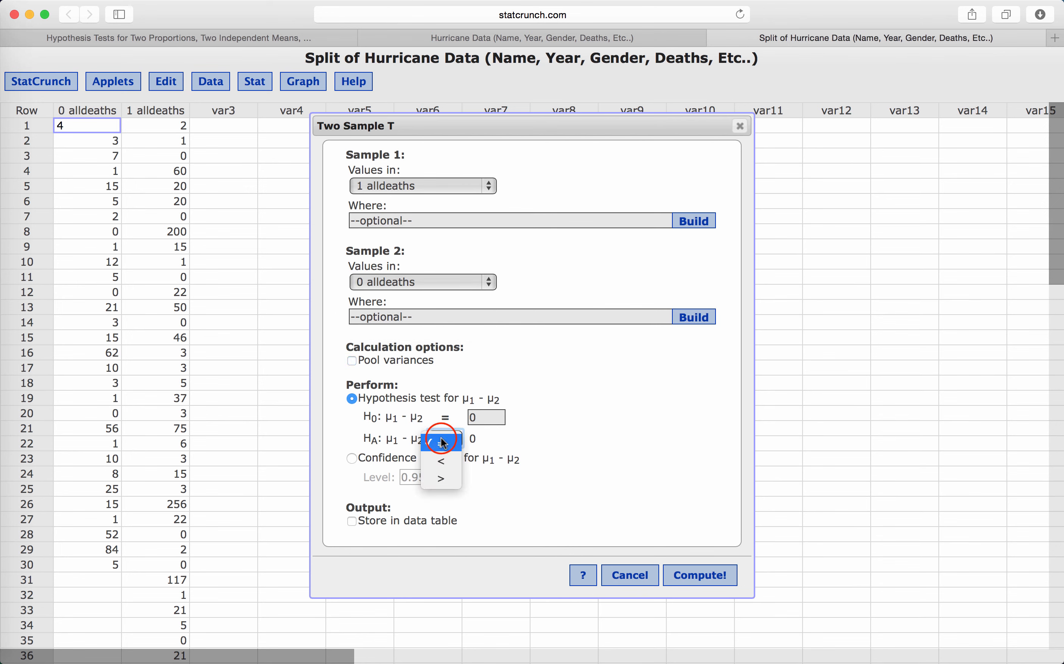
left_click(448, 478)
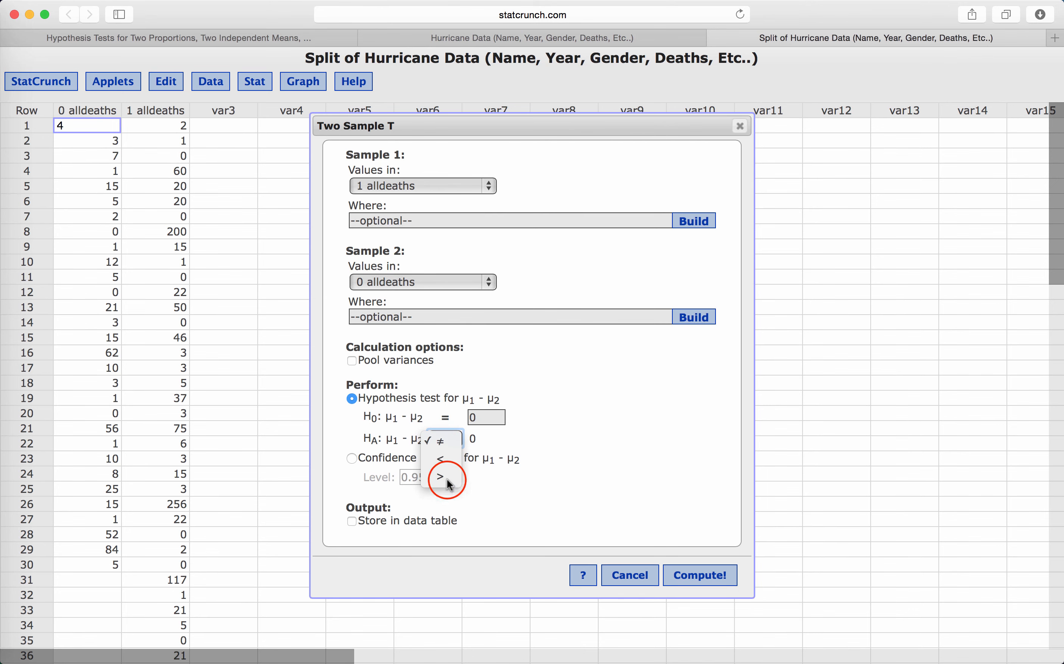
left_click(699, 573)
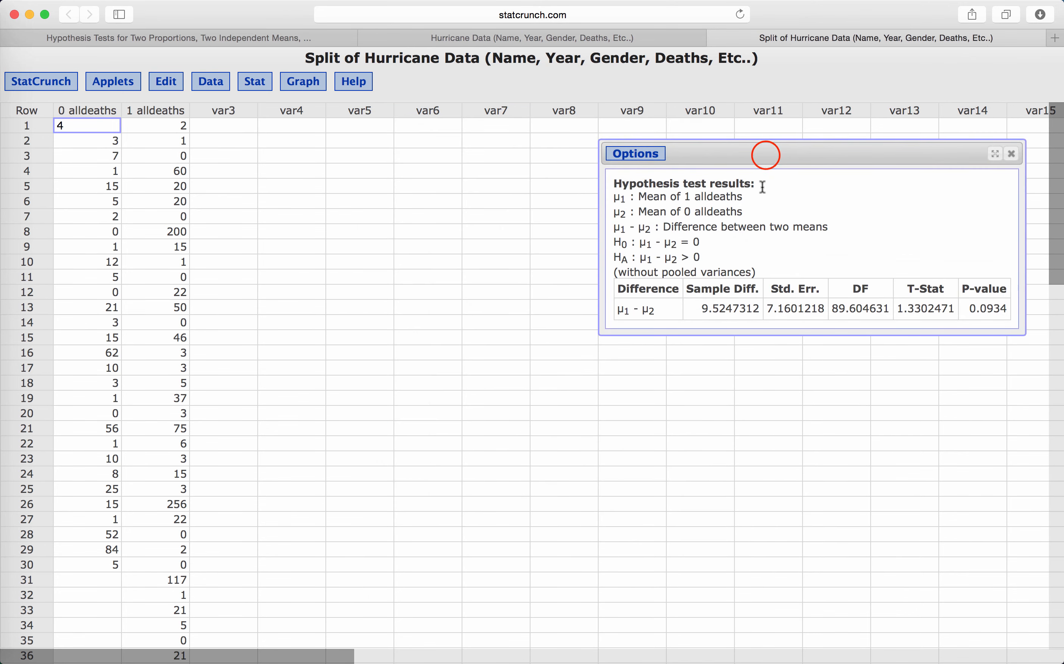
left_click_drag(765, 155, 408, 236)
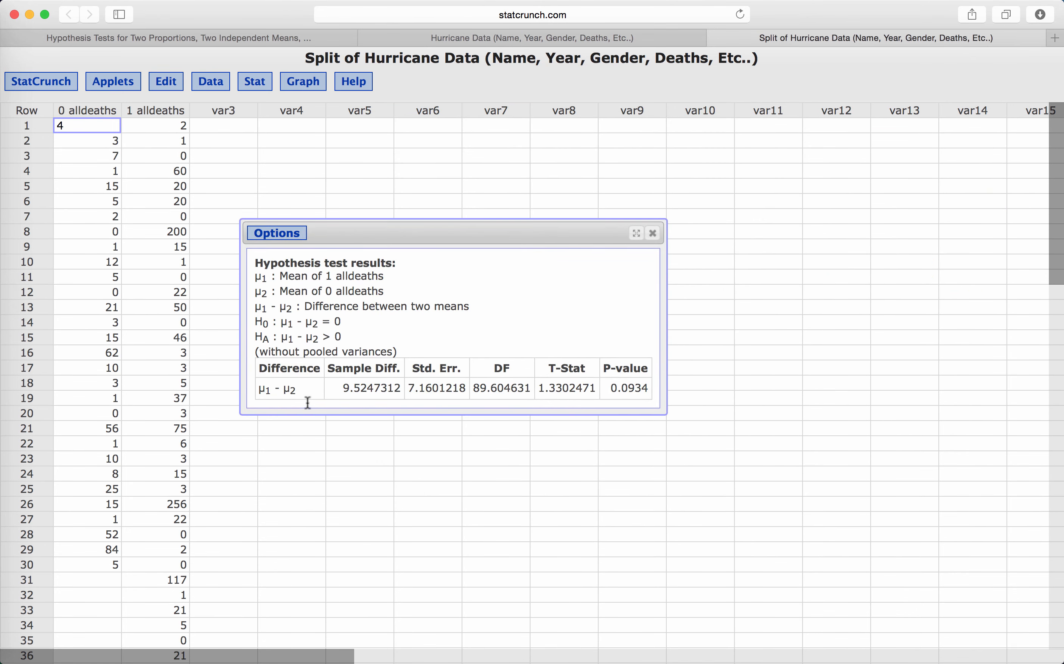